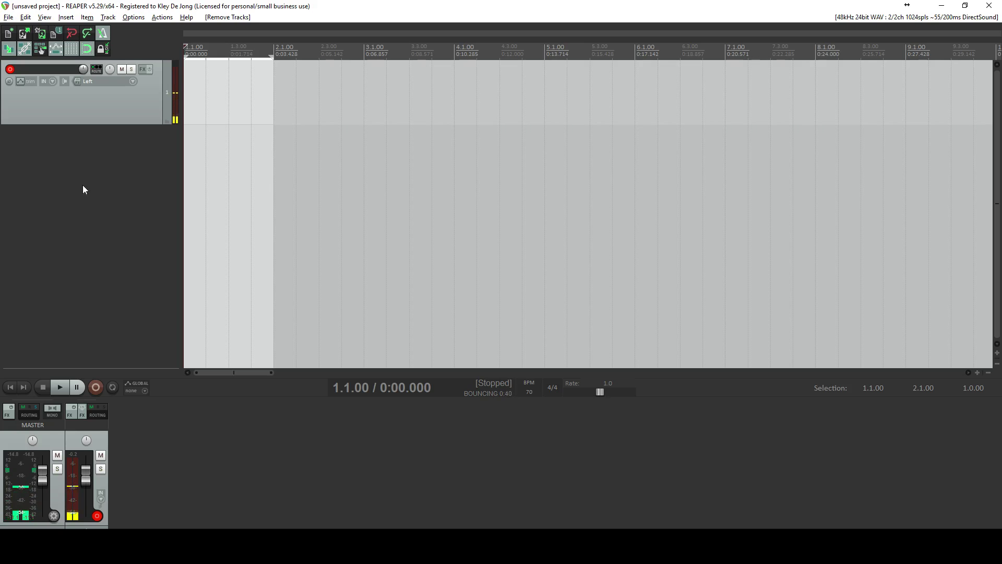
Step: Add Track 2 and load the Cockos VSTi ReaSamplOmatic5000 into its FX chain
double_click(94, 223)
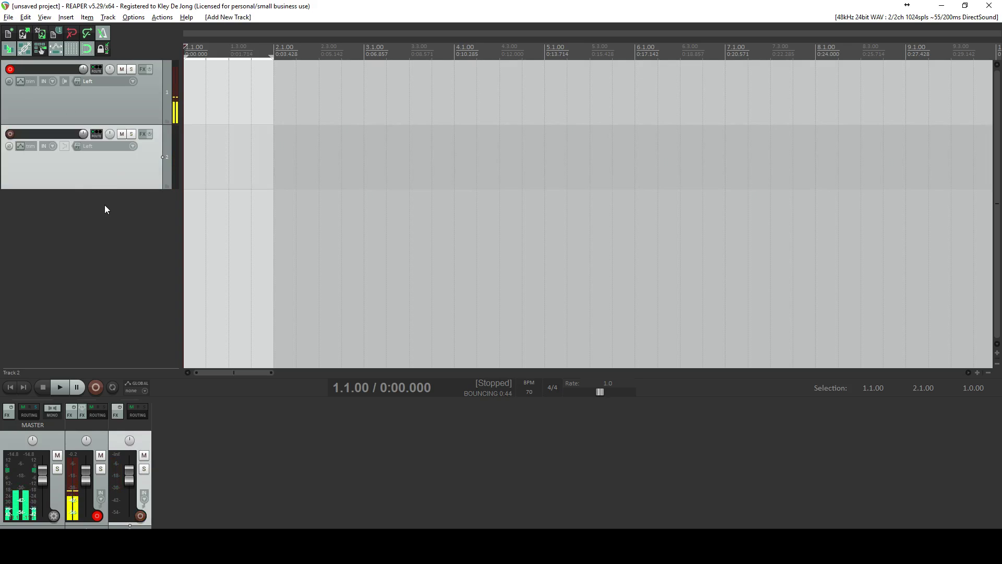
click(143, 134)
click(349, 205)
scroll(529, 334, left, 10)
click(355, 272)
click(454, 330)
click(697, 433)
Step: Turn the ReaSamplOmatic5000 volume on Track 2 down to -10.6 dB
drag(270, 40, 525, 134)
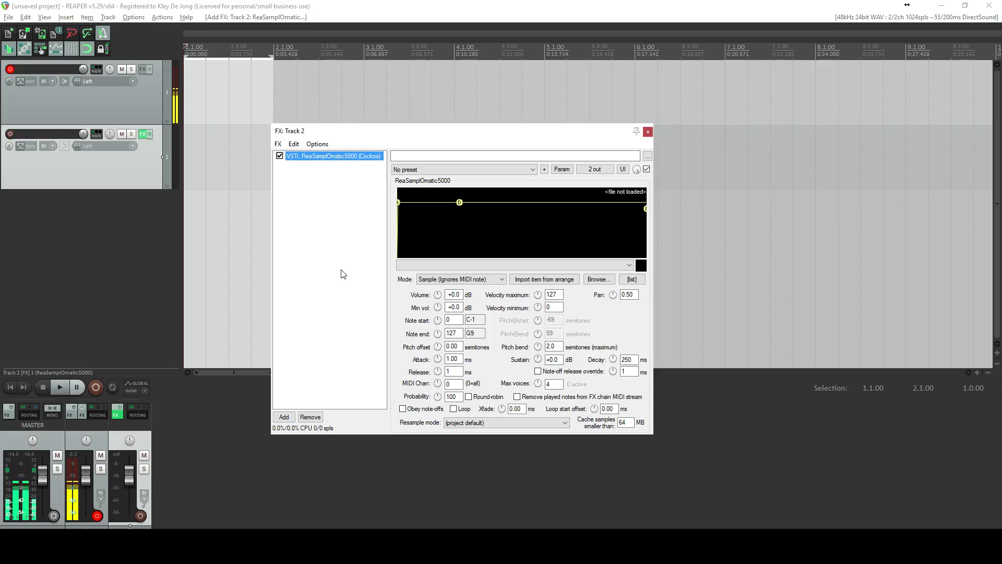
drag(438, 295, 440, 299)
click(138, 185)
click(392, 147)
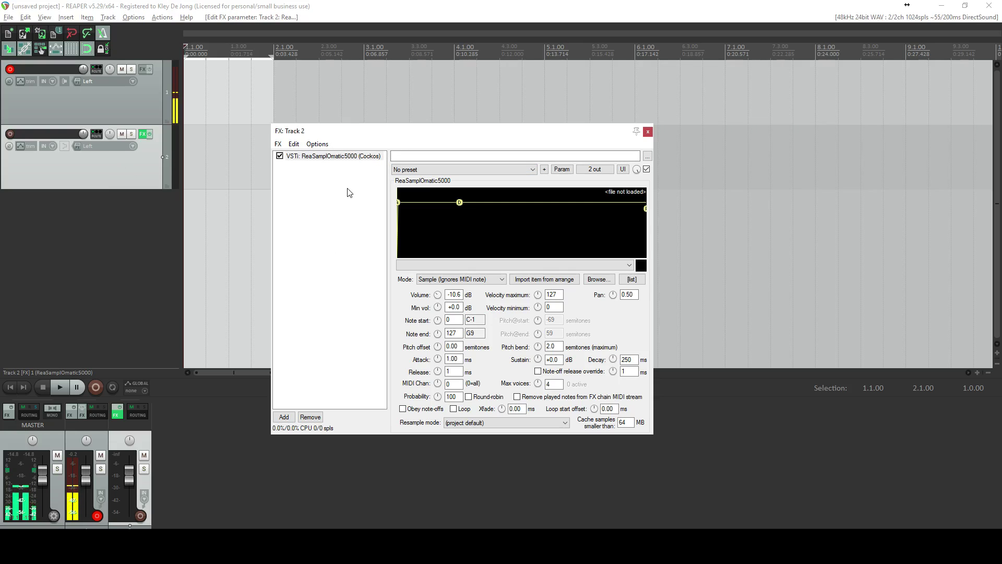
click(45, 134)
Step: Name Track 2 'kick' and load Kick > Hard kicks > Hard kick 4.wav into its sampler
text(kick)
key(Return)
click(600, 280)
click(456, 176)
double_click(393, 255)
double_click(391, 222)
double_click(439, 255)
click(648, 132)
scroll(284, 204, up, 2)
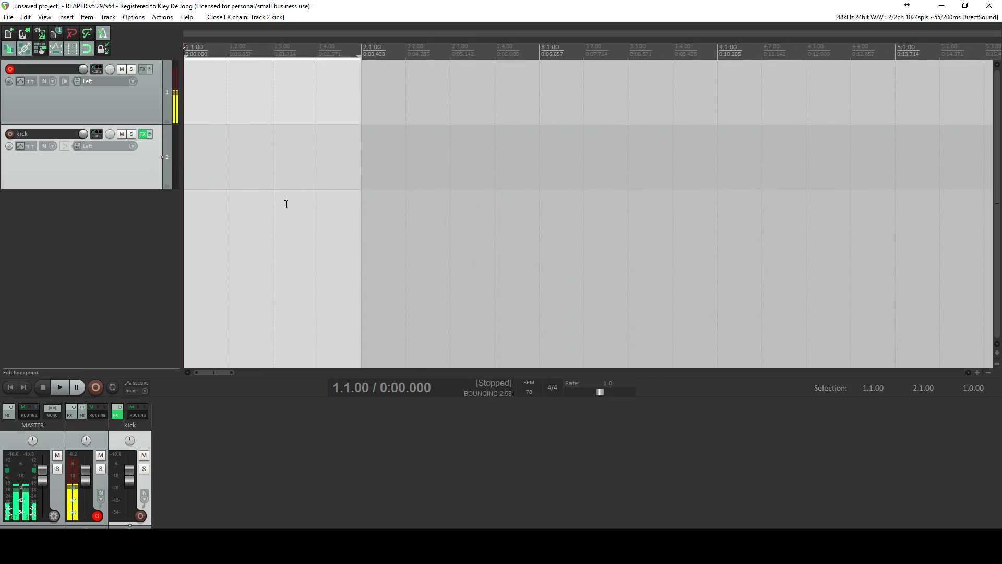
Step: Record-arm the kick track with input MIDI > Virtual MIDI Keyboard > All Channels
click(11, 135)
click(98, 146)
mouse_move(128, 293)
mouse_move(329, 295)
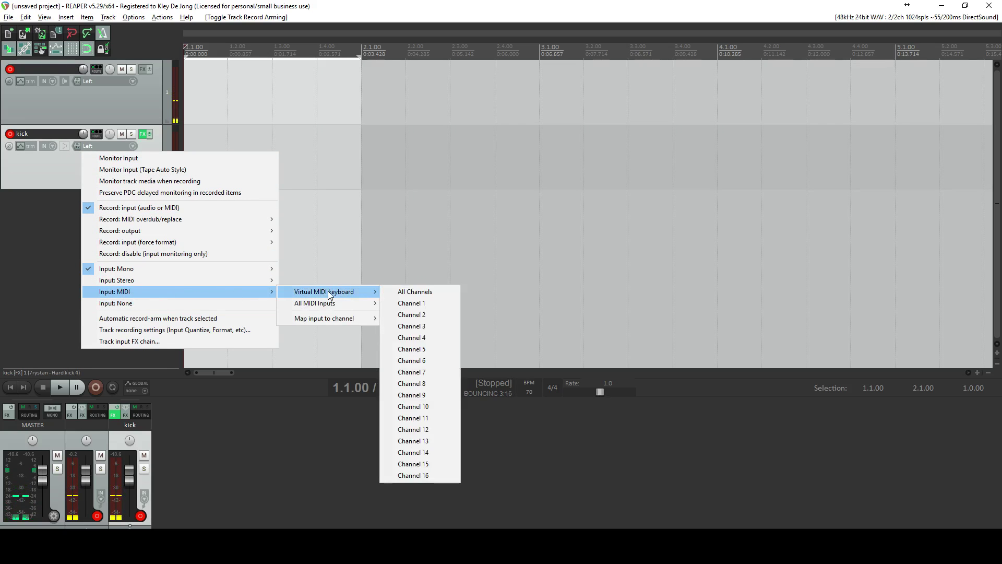
click(430, 291)
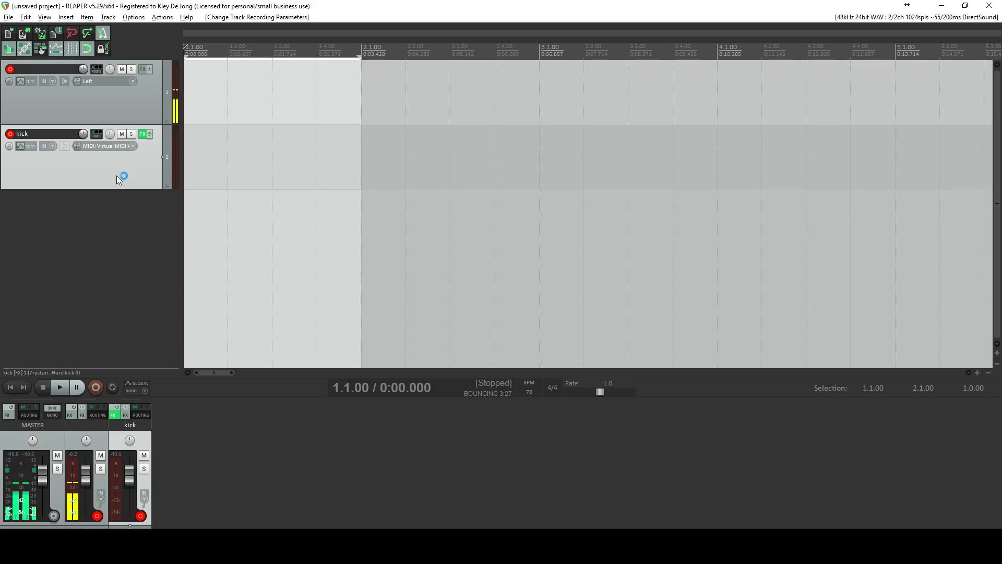
Step: Audition the kick sample on the virtual MIDI keyboard with monitoring on, lowering the track volume
key(alt+b)
drag(357, 236, 437, 231)
click(65, 147)
click(479, 296)
key(n)
key(m)
key(p)
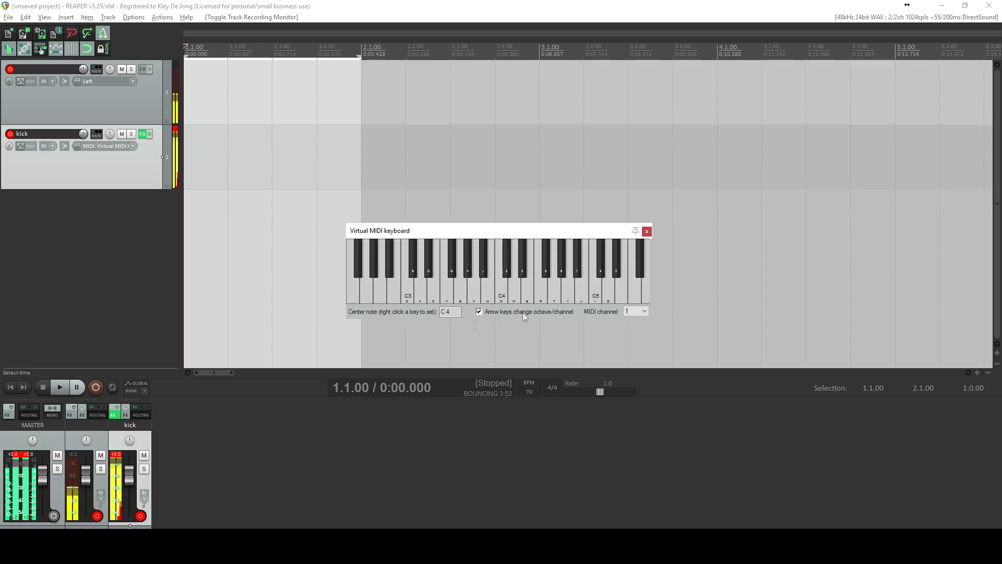
click(117, 475)
drag(129, 476, 129, 482)
click(392, 280)
Step: Record several kick hits from the virtual keyboard onto the kick track
click(96, 389)
click(496, 301)
click(490, 296)
click(490, 296)
click(490, 295)
click(489, 296)
click(42, 387)
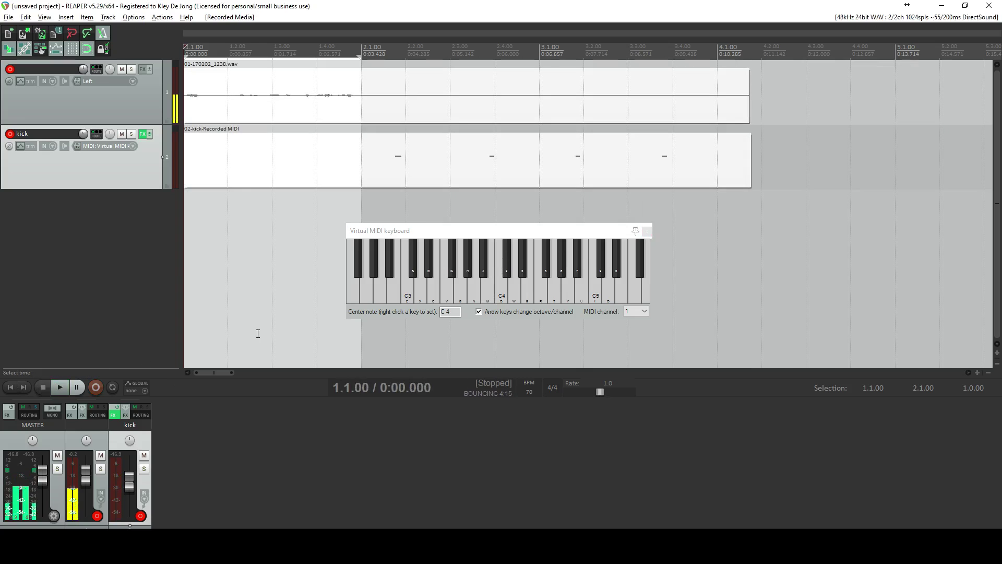
Step: Close the virtual MIDI keyboard and disarm the kick track
click(514, 236)
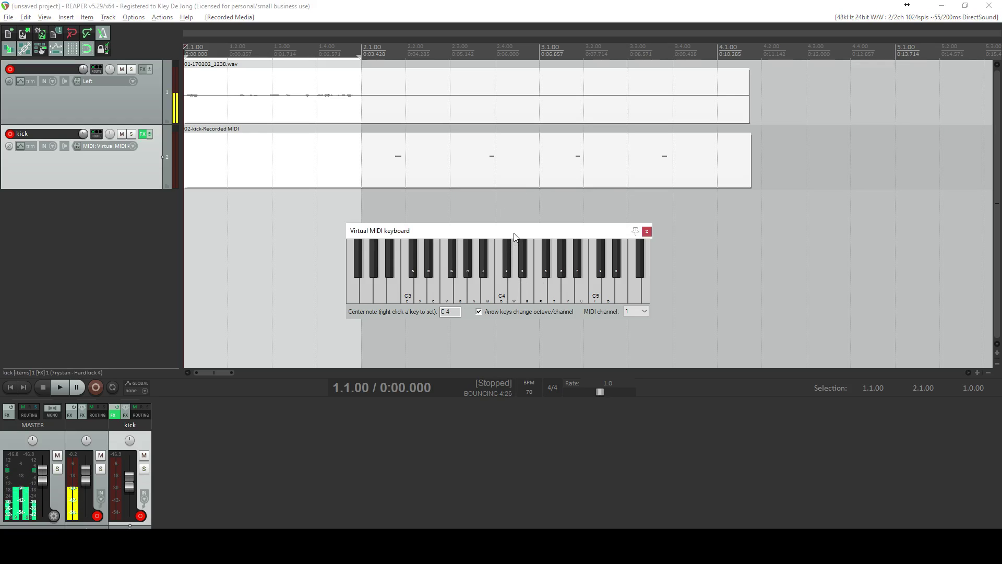
click(647, 231)
click(7, 134)
click(370, 176)
Step: Split and delete the recorded kick MIDI take entirely
key(s)
click(453, 166)
key(Delete)
click(238, 172)
key(Delete)
key(Home)
Step: Insert a new MIDI item on kick with C3 notes on beats 1 and 3
click(87, 17)
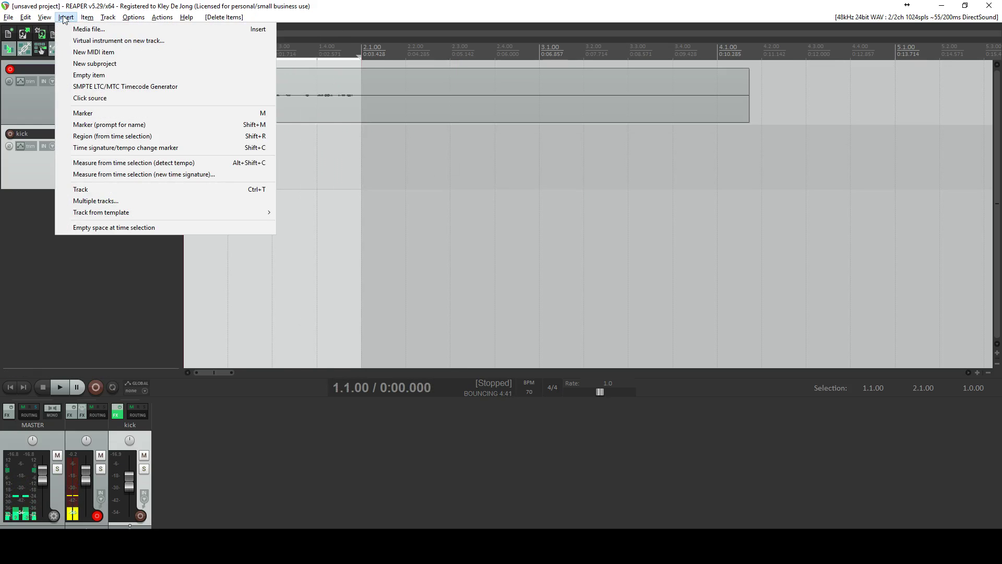
click(86, 52)
click(229, 144)
double_click(255, 164)
click(220, 248)
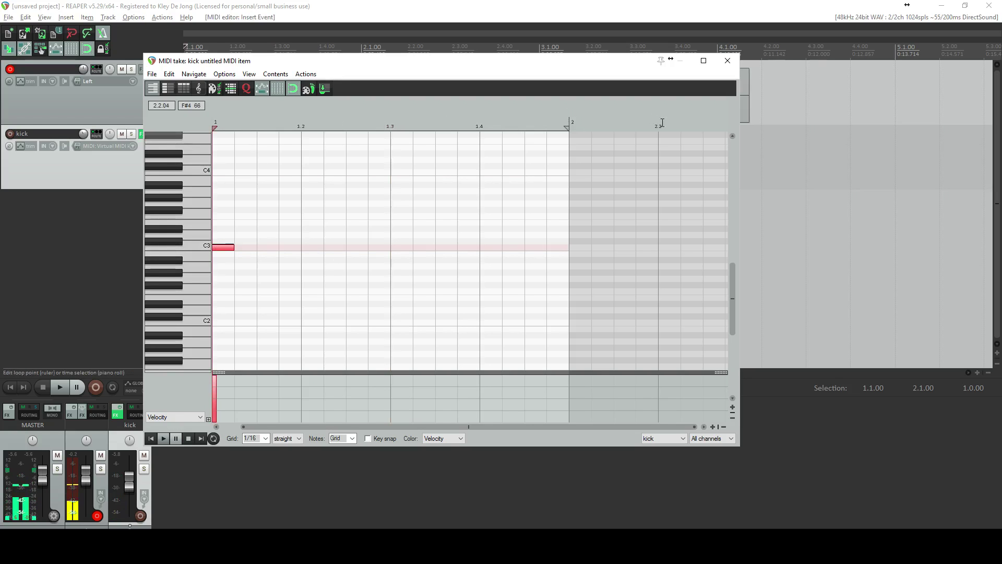
click(402, 248)
click(728, 61)
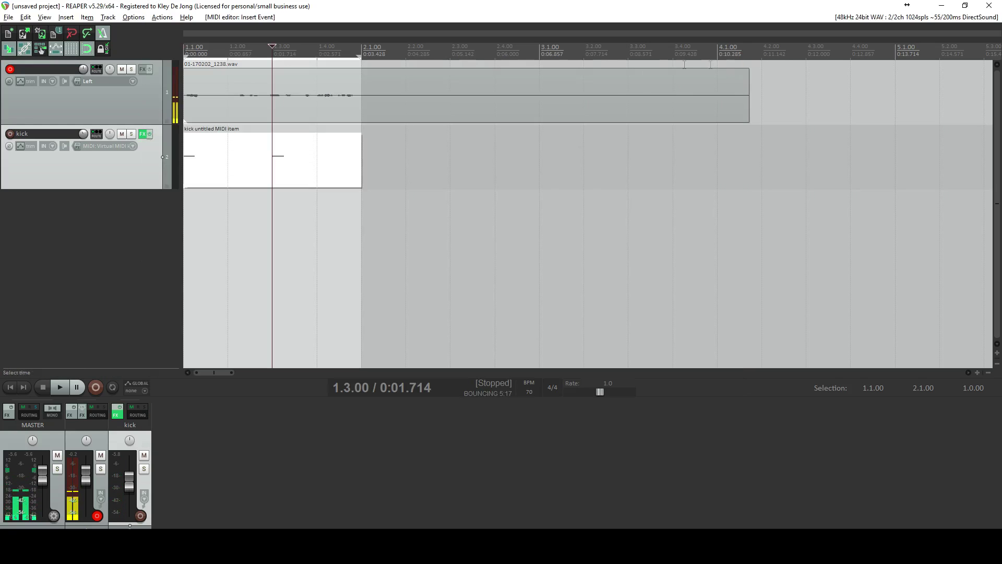
Step: Delete the recorded audio item on track 1 and play back the kick pattern
click(264, 93)
key(Delete)
key(Home)
key(space)
key(space)
Step: Duplicate the kick track and rename the copy 'snare'
right_click(123, 173)
right_click(92, 173)
click(149, 248)
double_click(47, 199)
text(snare)
key(Return)
Step: Load Snares & Claps > Snares > Snare 22 into the snare track's sampler
click(142, 199)
click(599, 280)
click(503, 175)
click(455, 174)
double_click(394, 320)
double_click(397, 243)
scroll(429, 298, down, 4)
double_click(425, 307)
click(648, 133)
Step: Move the snare MIDI notes to beats 2 and 4 and play back the pattern
double_click(226, 232)
drag(226, 252, 308, 251)
drag(405, 250, 482, 251)
key(space)
click(728, 60)
Step: Add three extra C3 kick notes after beat 1, late in beat 2 and early in beat 3
double_click(231, 165)
click(246, 248)
click(387, 250)
click(421, 250)
click(727, 61)
key(space)
key(space)
Step: Paste copies of the kick and snare bar along the timeline
ctrl+click(276, 219)
key(ctrl+v)
key(ctrl+v)
key(ctrl+v)
key(ctrl+v)
key(ctrl+v)
key(ctrl+v)
key(ctrl+v)
key(ctrl+v)
key(ctrl+v)
key(ctrl+v)
key(ctrl+v)
key(ctrl+v)
key(ctrl+v)
key(ctrl+v)
key(ctrl+v)
key(ctrl+v)
key(ctrl+v)
key(ctrl+v)
key(ctrl+v)
key(ctrl+v)
key(Home)
scroll(596, 180, down, 8)
double_click(74, 293)
Step: Replace the new empty track with a duplicate of snare named 'hat'
text(hat)
key(Return)
key(Delete)
right_click(81, 230)
click(123, 311)
text(hat)
key(Return)
Step: Load Hi-hat > Hi-hat hard 1 into the hat track's sampler
click(142, 263)
click(598, 280)
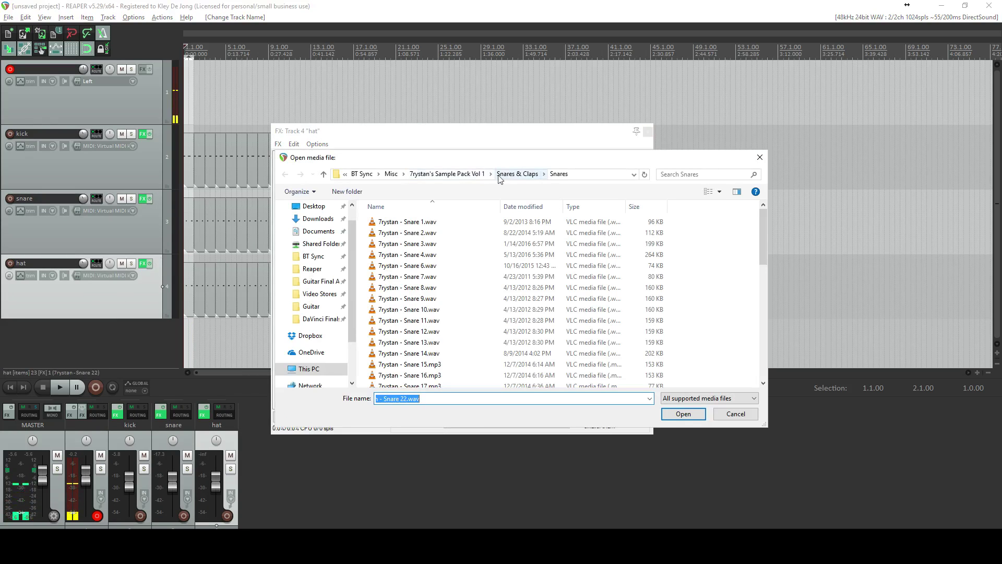
click(447, 174)
double_click(409, 243)
double_click(409, 222)
click(648, 131)
Step: Write hat notes at 1.1, 1.1.3, 1.2.3, 1.3.1, 1.3.3 and 1.4.3 and play them back
double_click(191, 301)
click(222, 248)
click(263, 247)
click(352, 248)
click(421, 249)
drag(423, 252, 400, 252)
click(445, 249)
click(538, 249)
key(space)
key(space)
click(727, 61)
click(142, 199)
Step: Add ReaEQ to snare with its low-pass band lowered to about 2811.6 Hz
double_click(311, 254)
click(351, 314)
double_click(444, 204)
click(622, 234)
drag(622, 234, 552, 233)
click(661, 132)
Step: Insert a folder track named 'master drums' above kick, snare and hat
double_click(133, 344)
drag(137, 351, 148, 116)
click(167, 171)
double_click(67, 117)
text(master drums)
key(Return)
scroll(90, 118, down, 3)
Step: Add ReaEQ and ReaComp to the master drums track's FX chain
click(17, 132)
double_click(457, 256)
double_click(79, 129)
click(365, 321)
double_click(467, 255)
click(406, 36)
scroll(226, 283, up, 1)
scroll(247, 285, down, 3)
scroll(247, 285, up, 5)
scroll(285, 189, up, 3)
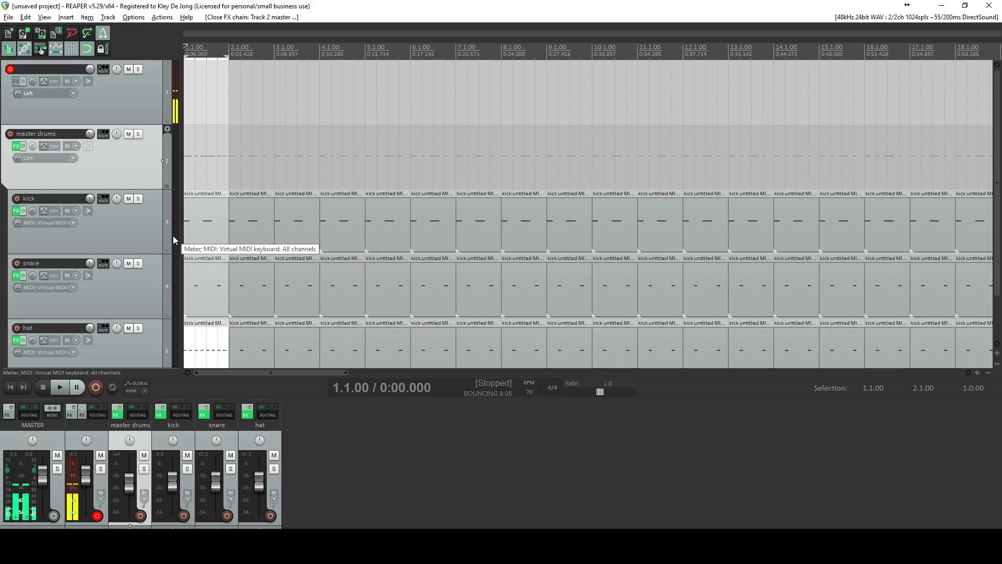